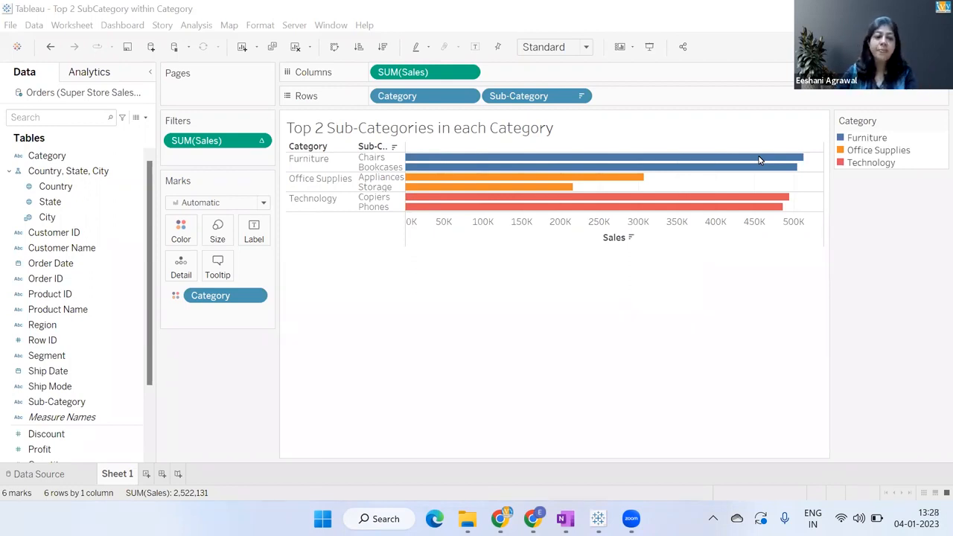
# Create a new worksheet and review the Orders table in the data source before returning to the blank sheet.
pyautogui.click(146, 474)
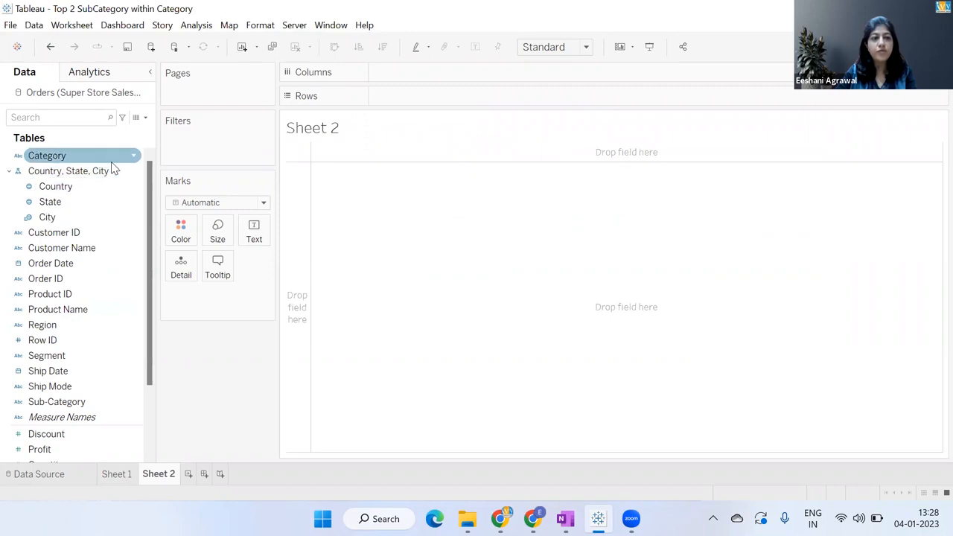
pyautogui.click(72, 483)
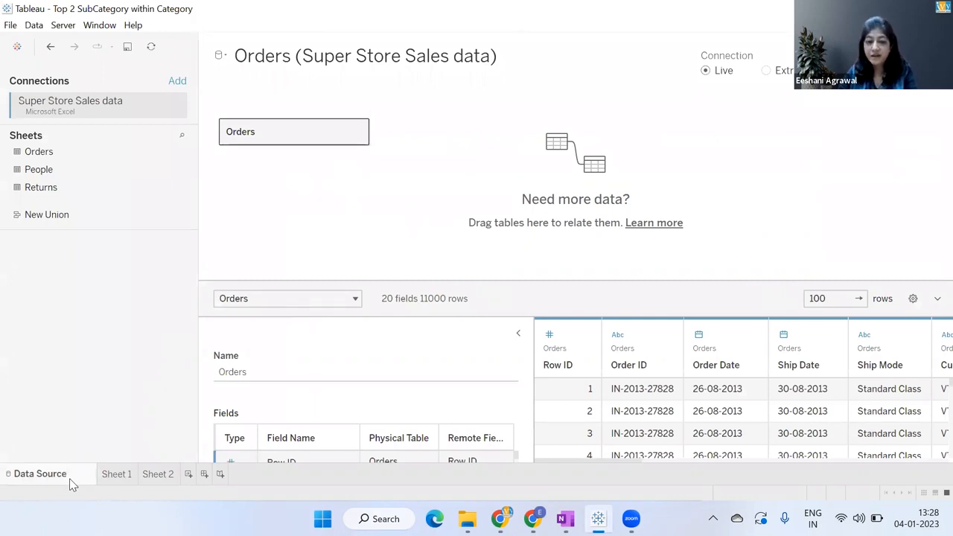
pyautogui.click(167, 473)
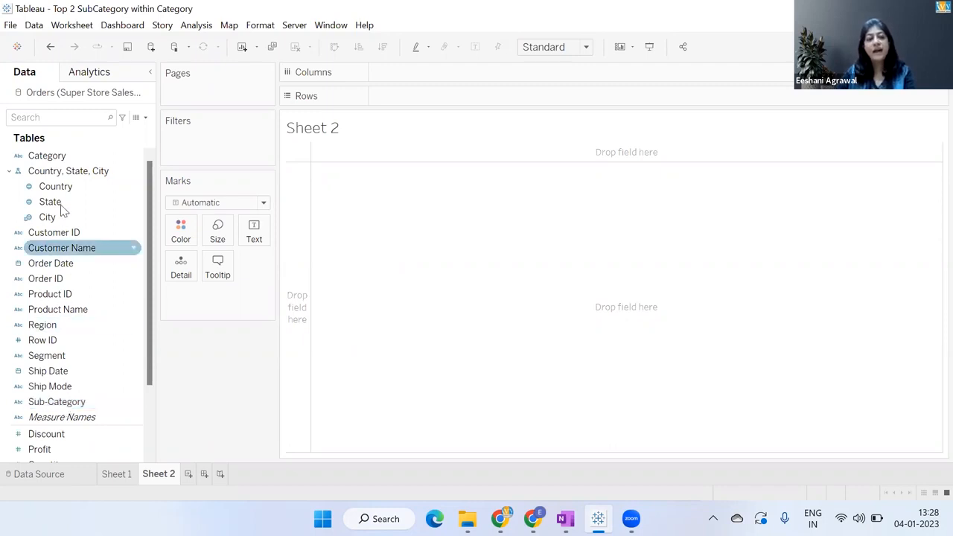
# Build a text table with Category and Sub-Category as rows and the sum of Sales as values.
pyautogui.doubleClick(52, 158)
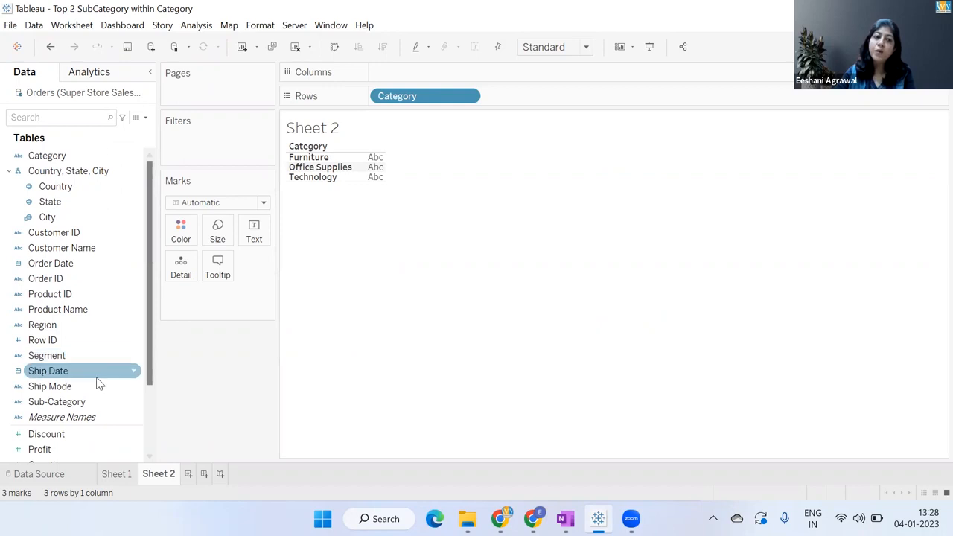
pyautogui.doubleClick(83, 402)
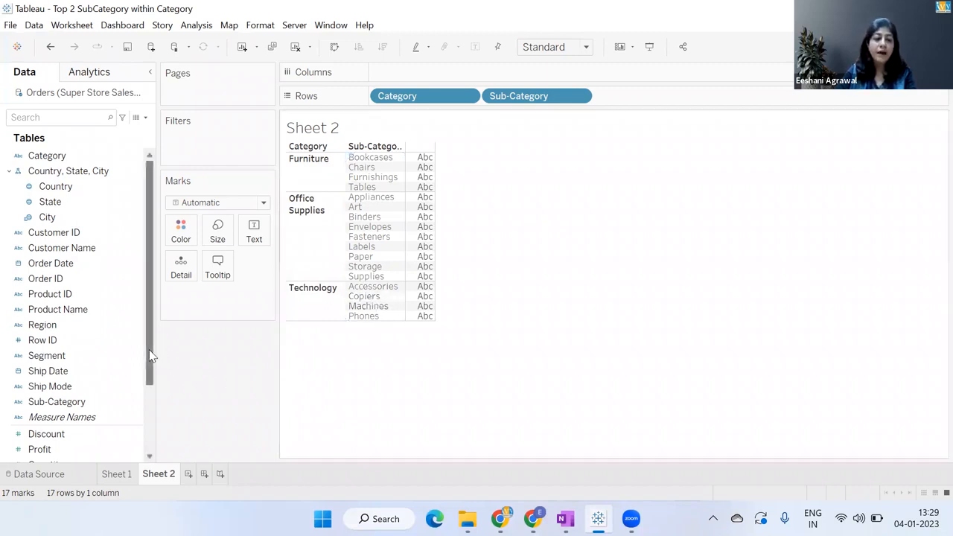
pyautogui.moveTo(149, 355); pyautogui.dragTo(153, 411)
pyautogui.doubleClick(85, 450)
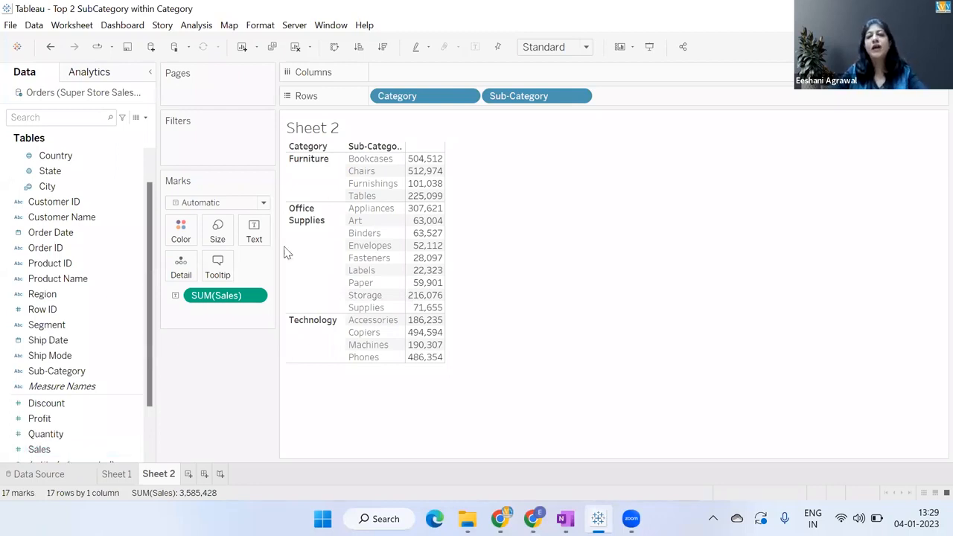
# Filter Sub-Category to the top 2 by sum of Sales.
pyautogui.click(579, 96)
pyautogui.click(552, 119)
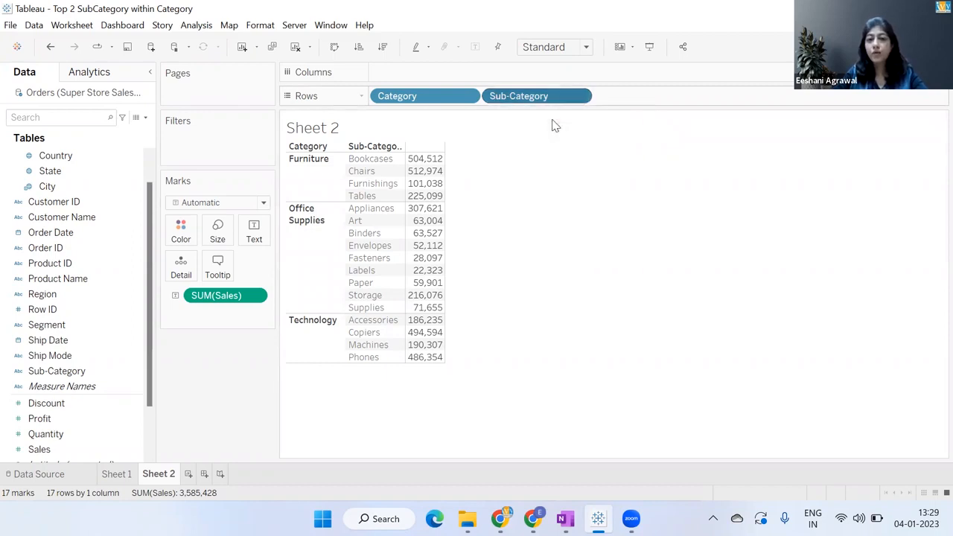
pyautogui.click(501, 87)
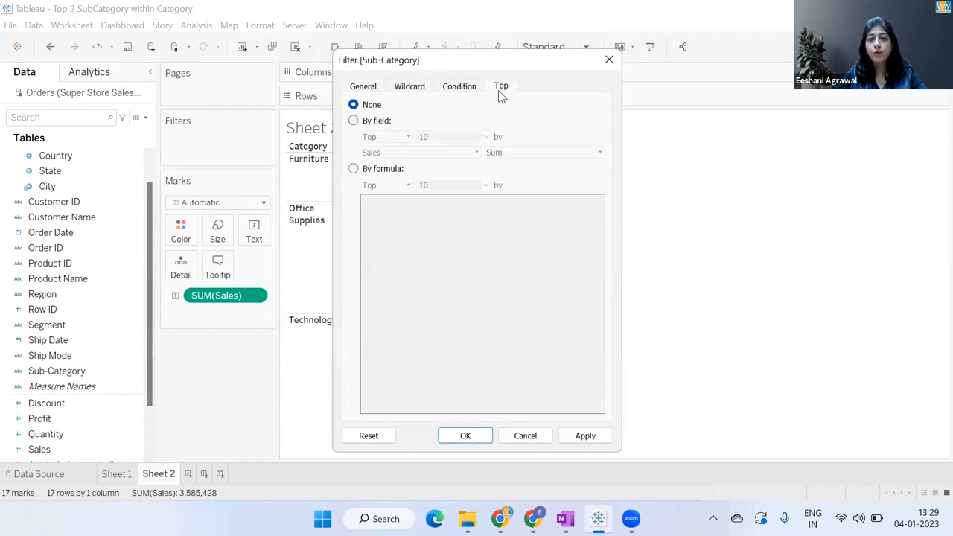
pyautogui.click(379, 123)
pyautogui.click(442, 136)
pyautogui.press('BackSpace')
pyautogui.press('BackSpace')
pyautogui.write('2')
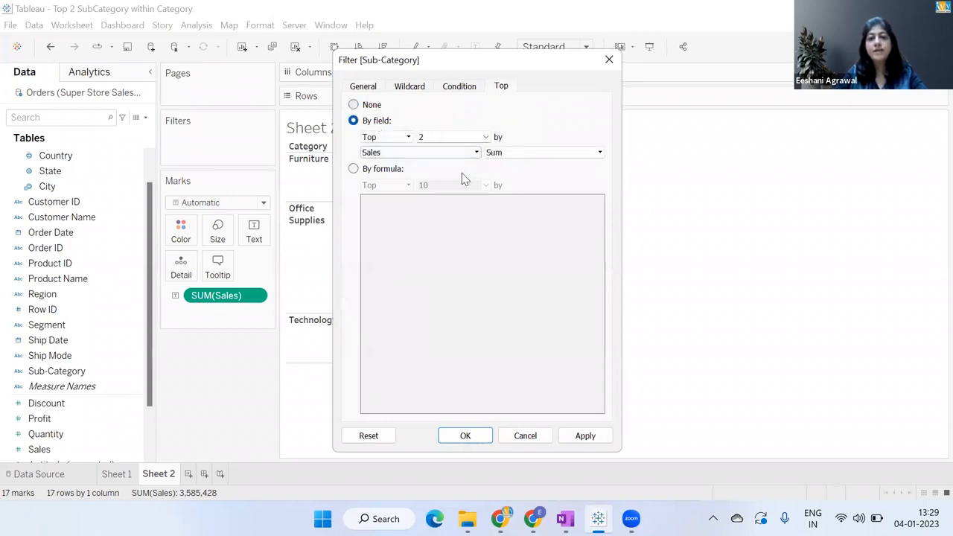
pyautogui.click(465, 436)
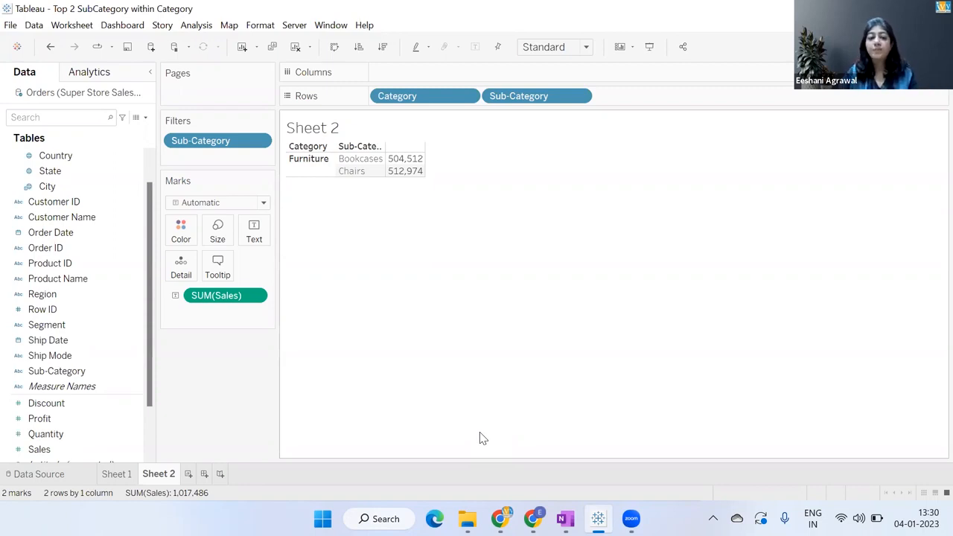
# Compare with the finished chart on Sheet 1, and on Sheet 2 move Category from the rows to the filters, keeping Furniture.
pyautogui.click(117, 474)
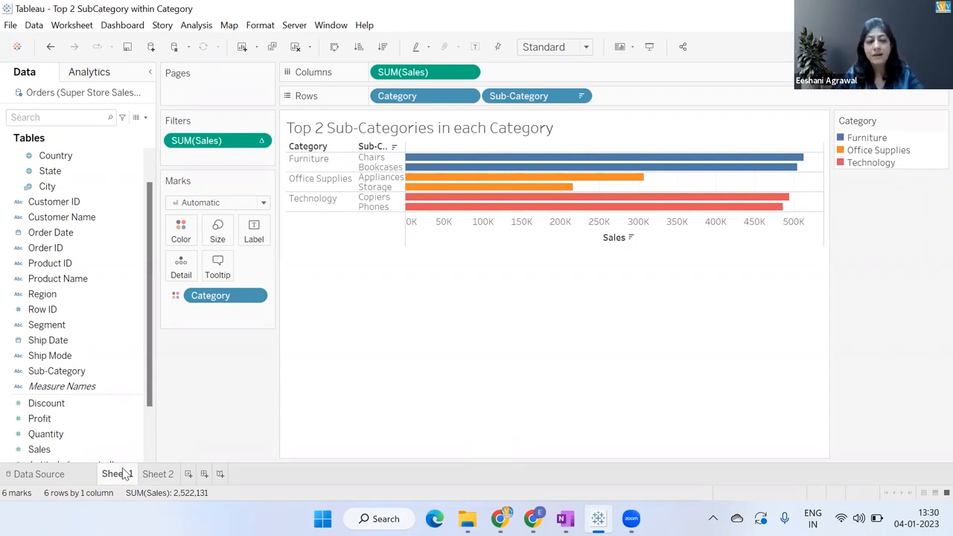
pyautogui.click(153, 474)
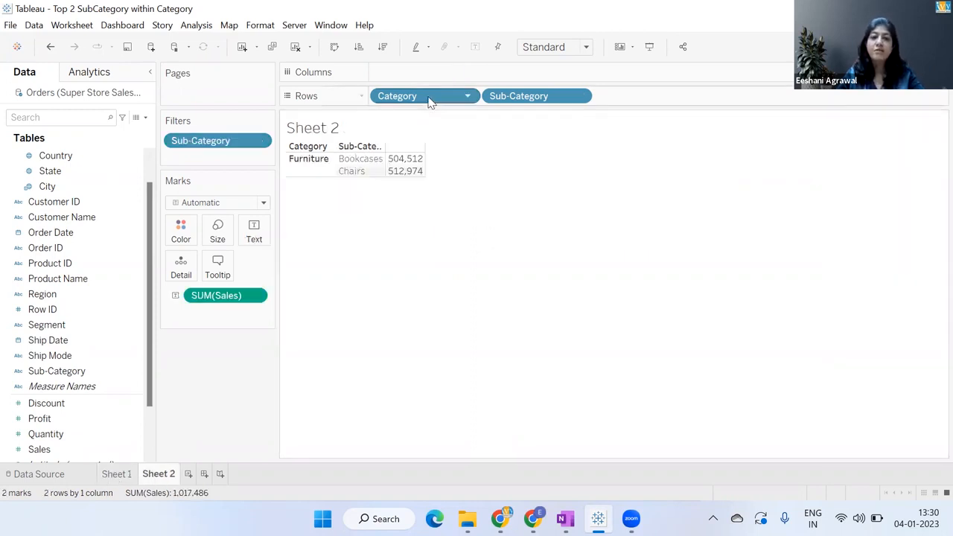
pyautogui.moveTo(429, 100); pyautogui.dragTo(218, 129)
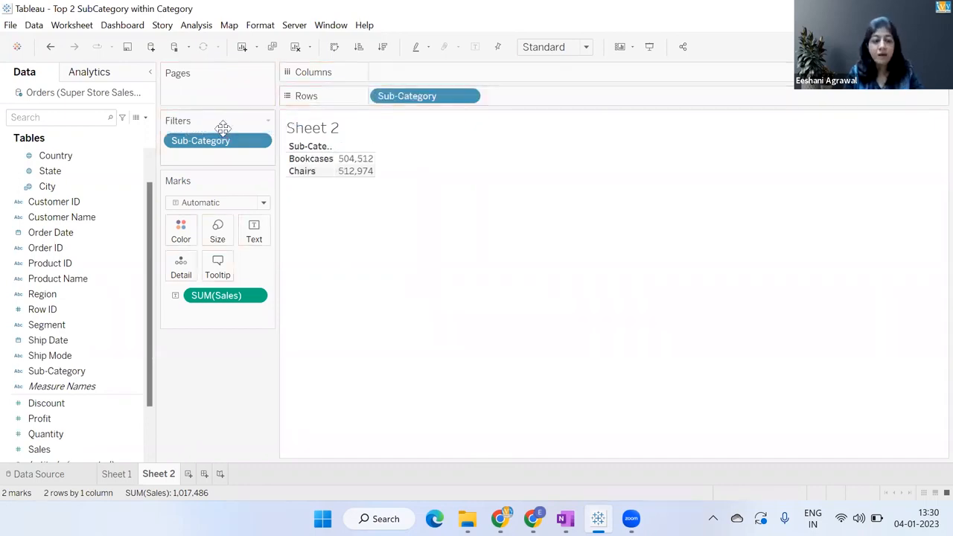
pyautogui.hotkey('ctrl', 'z')
pyautogui.moveTo(444, 98); pyautogui.dragTo(229, 157)
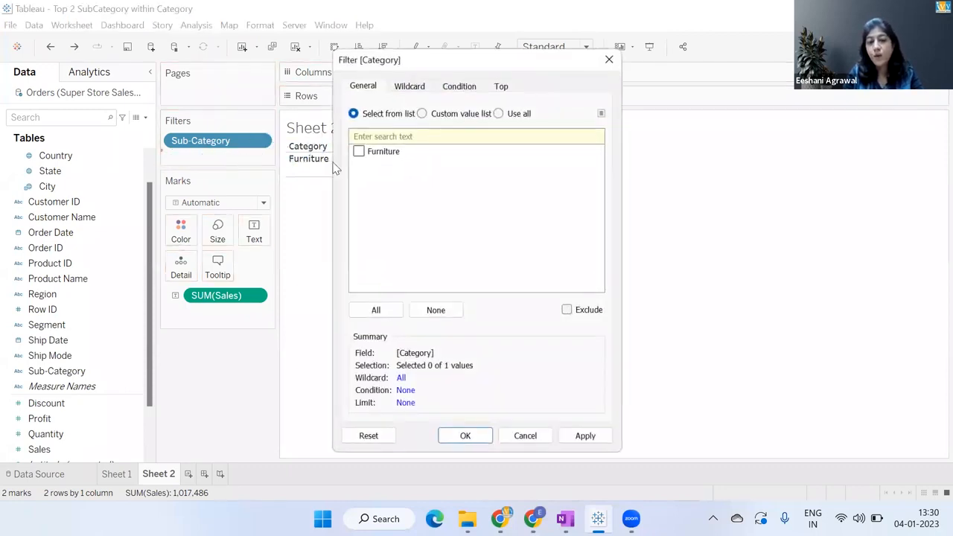
pyautogui.click(358, 152)
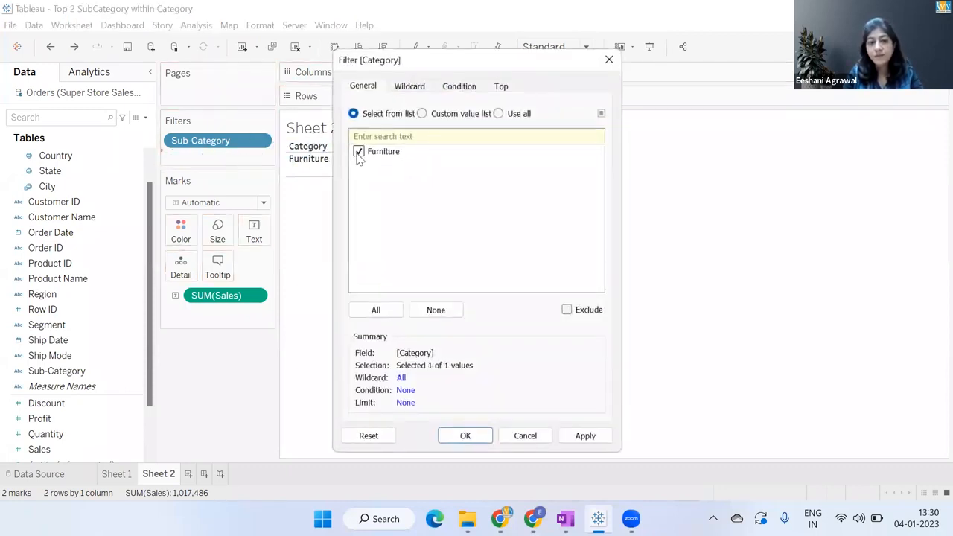
pyautogui.click(464, 434)
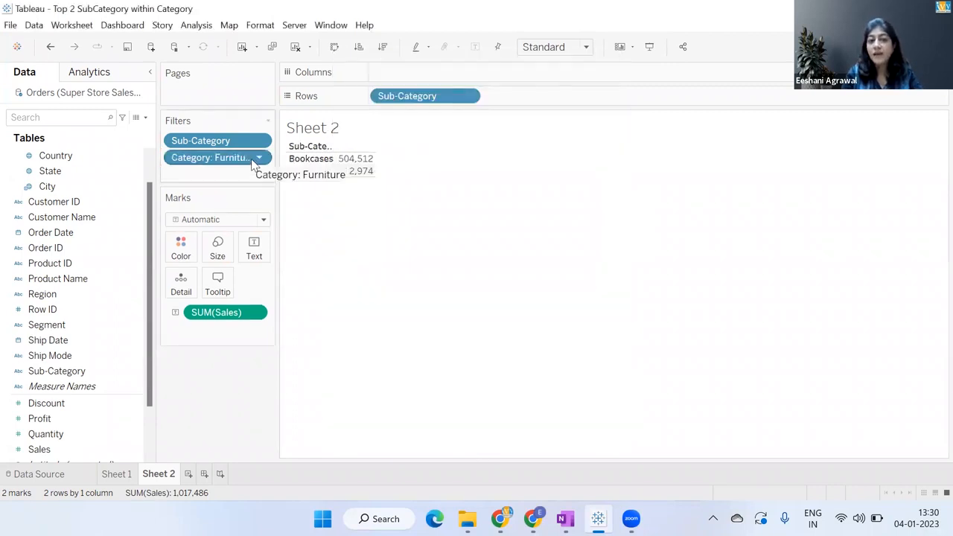
# Show the Category filter control beside the table and make Category a context filter.
pyautogui.click(258, 158)
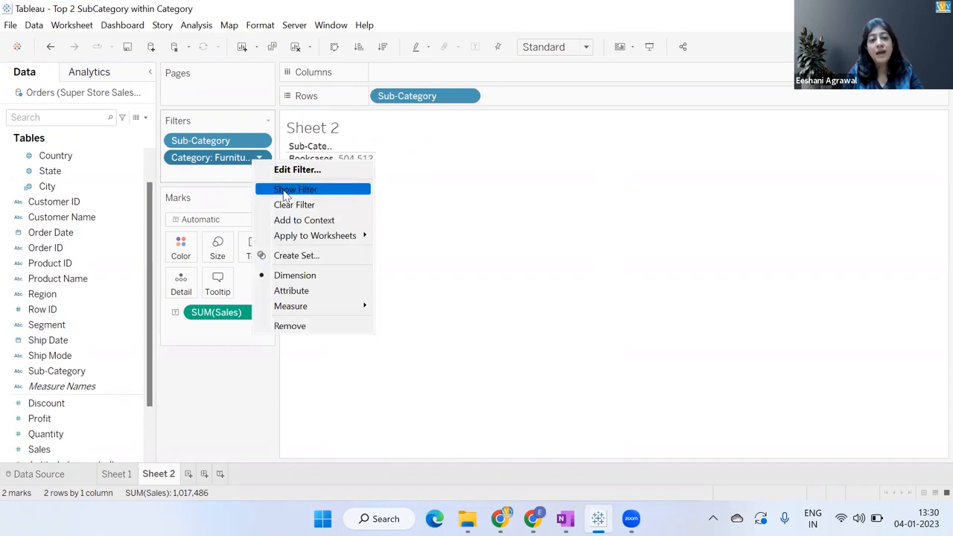
pyautogui.click(295, 190)
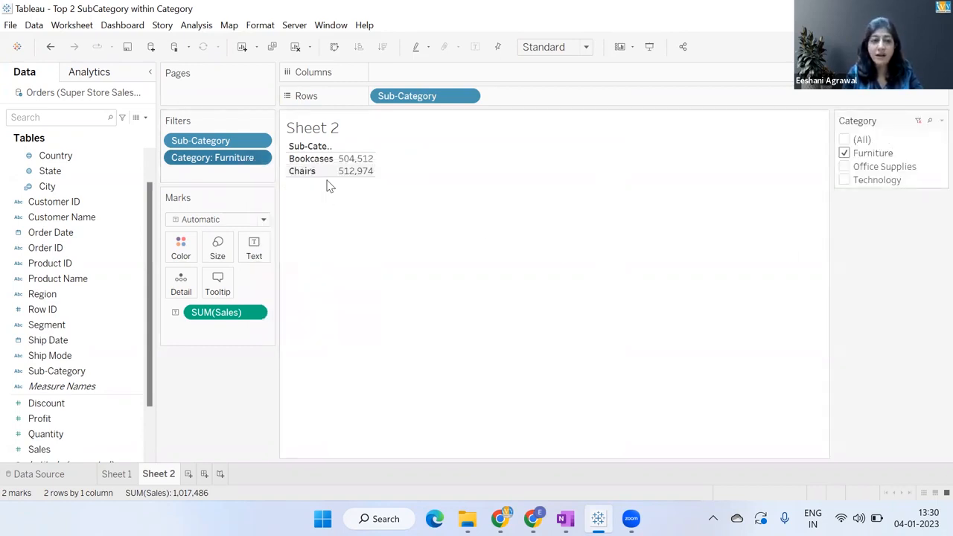
pyautogui.click(253, 157)
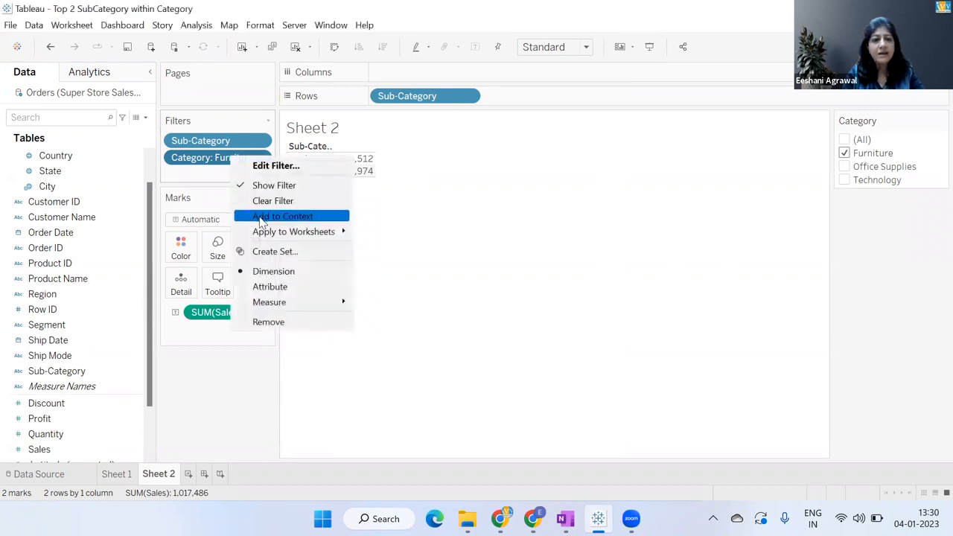
pyautogui.click(262, 216)
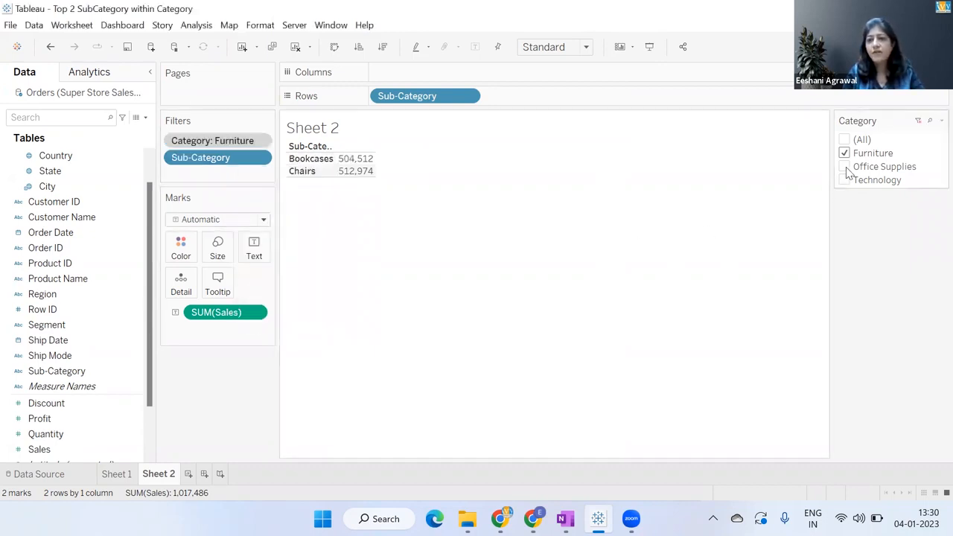
# Change the Category filter control to a single-value list and test it with Office Supplies, Technology and finally Furniture.
pyautogui.click(941, 120)
pyautogui.click(838, 258)
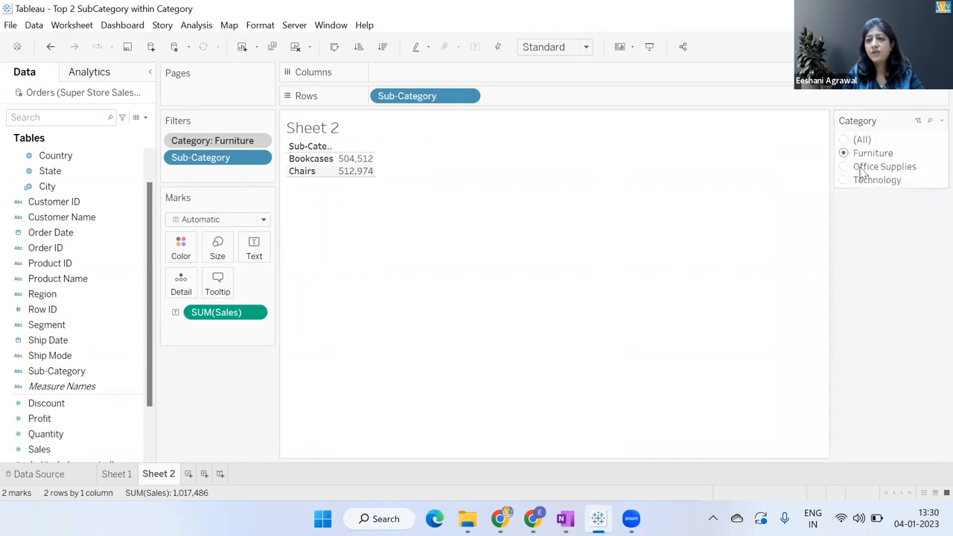
pyautogui.click(844, 166)
pyautogui.click(845, 182)
pyautogui.click(844, 167)
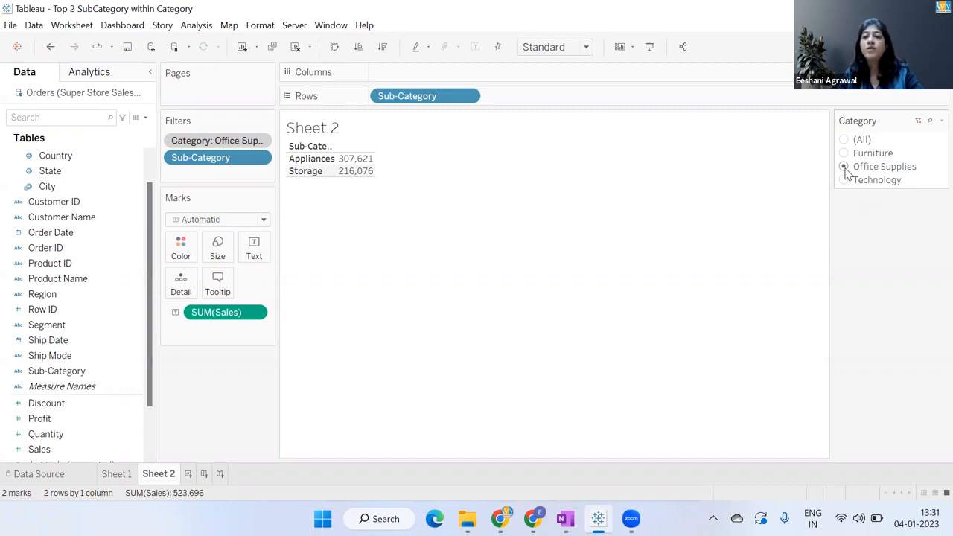
pyautogui.click(845, 158)
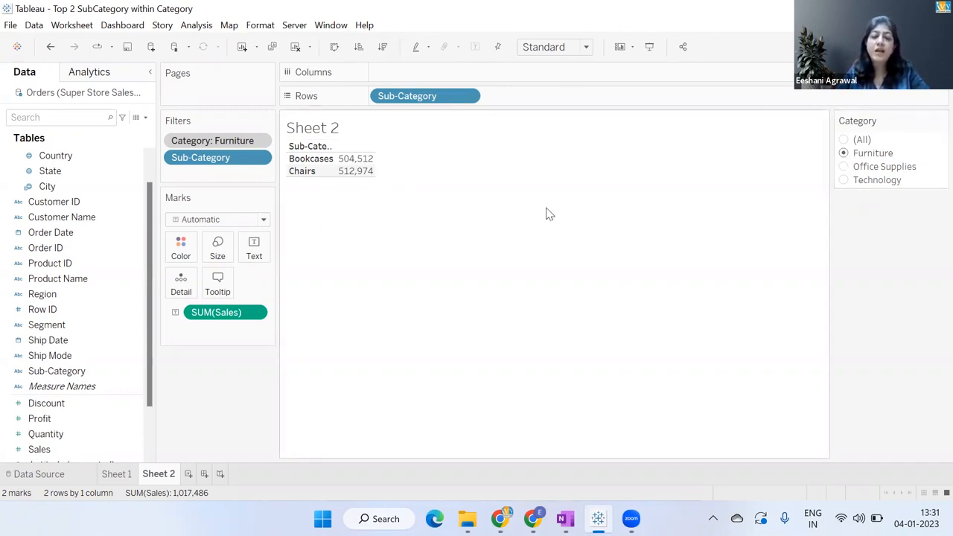
# Create a third worksheet with Category and Sub-Category as rows and the sum of Sales as text values.
pyautogui.click(188, 474)
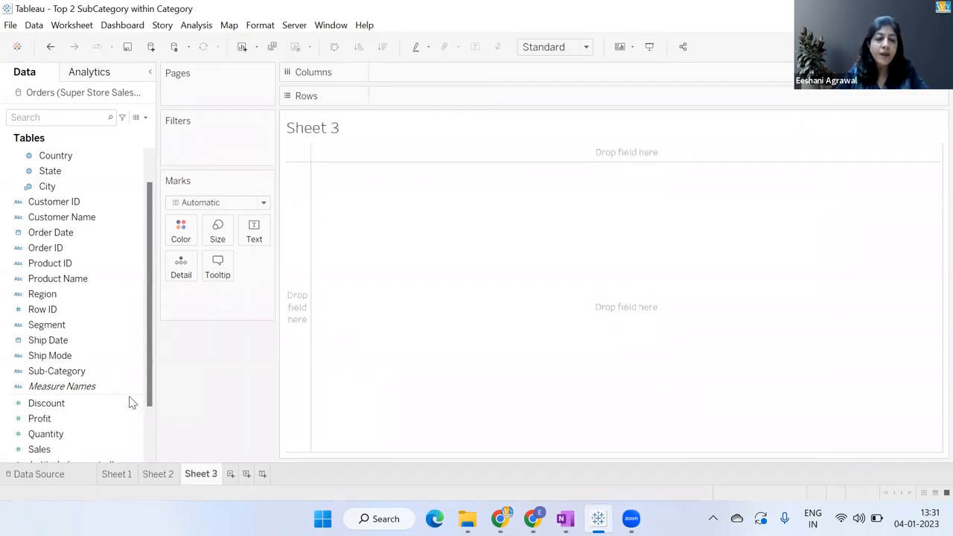
pyautogui.click(148, 159)
pyautogui.click(149, 158)
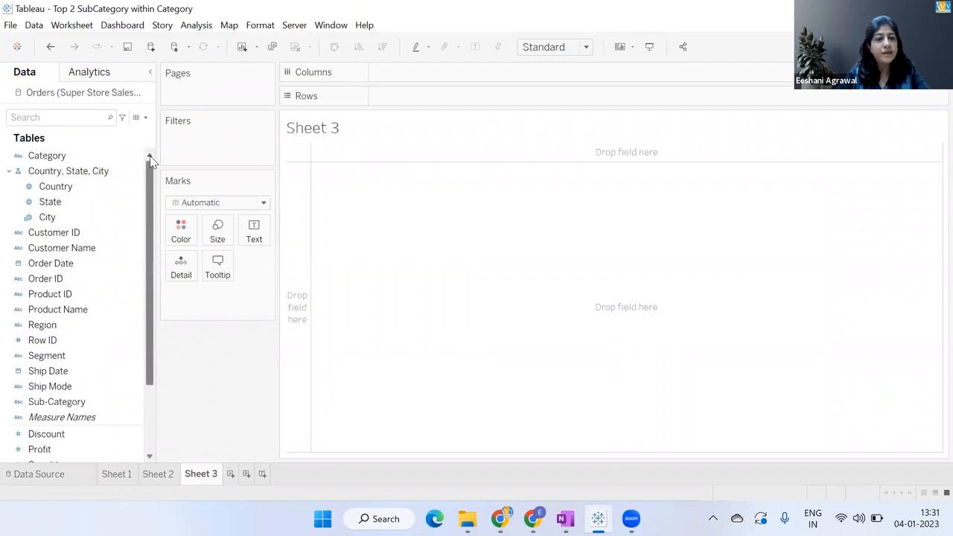
pyautogui.doubleClick(73, 158)
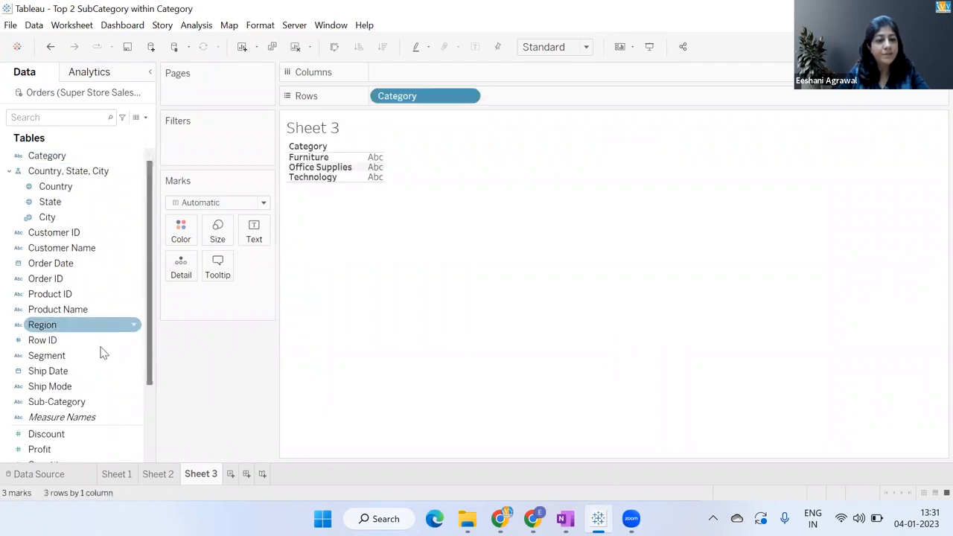
pyautogui.doubleClick(101, 403)
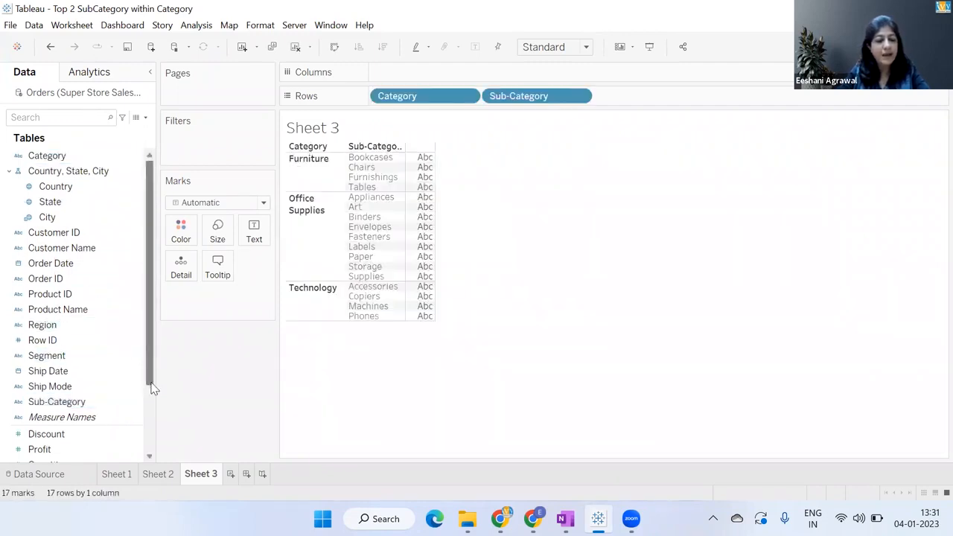
pyautogui.scroll(-1, 151, 387)
pyautogui.doubleClick(98, 451)
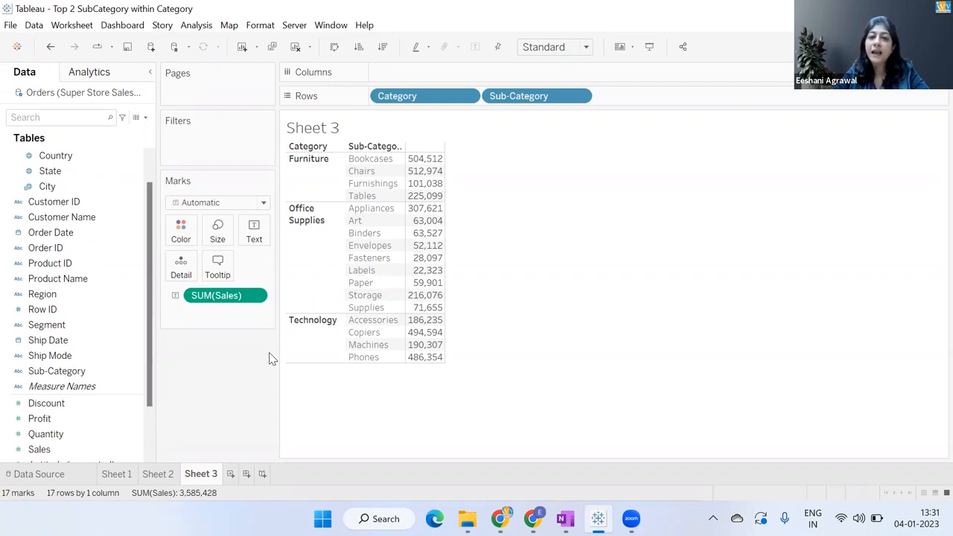
# Apply the Rank quick table calculation to the sum of Sales and check how the sub-categories are ranked.
pyautogui.click(255, 296)
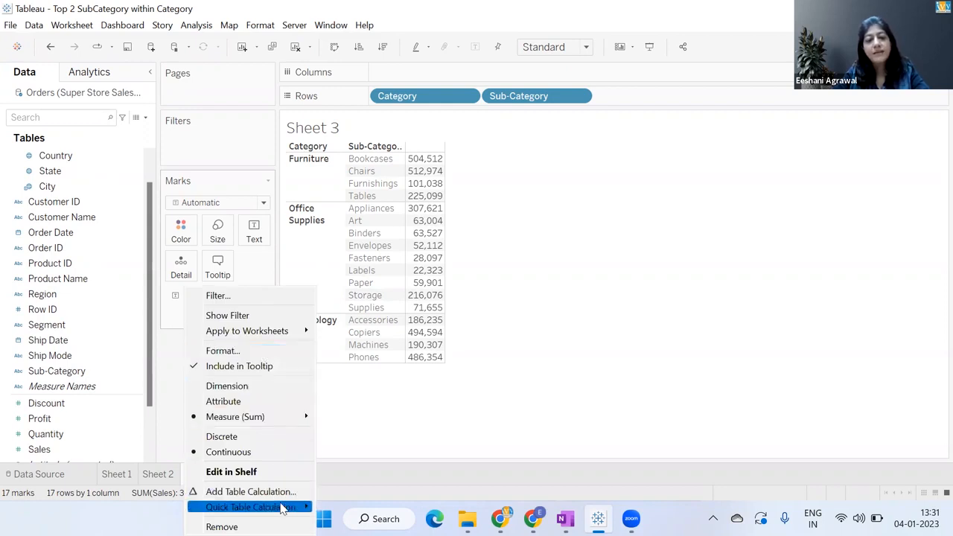
pyautogui.moveTo(283, 509)
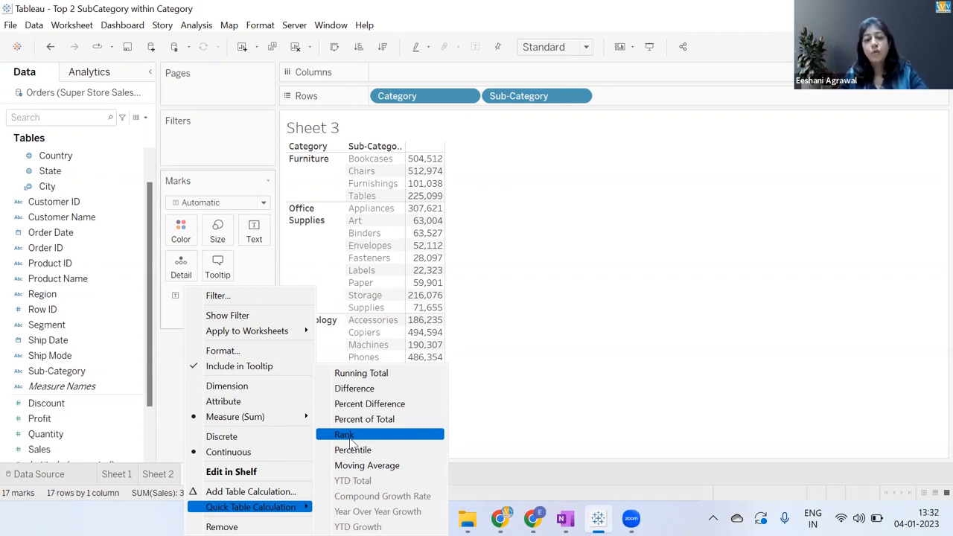
pyautogui.click(350, 437)
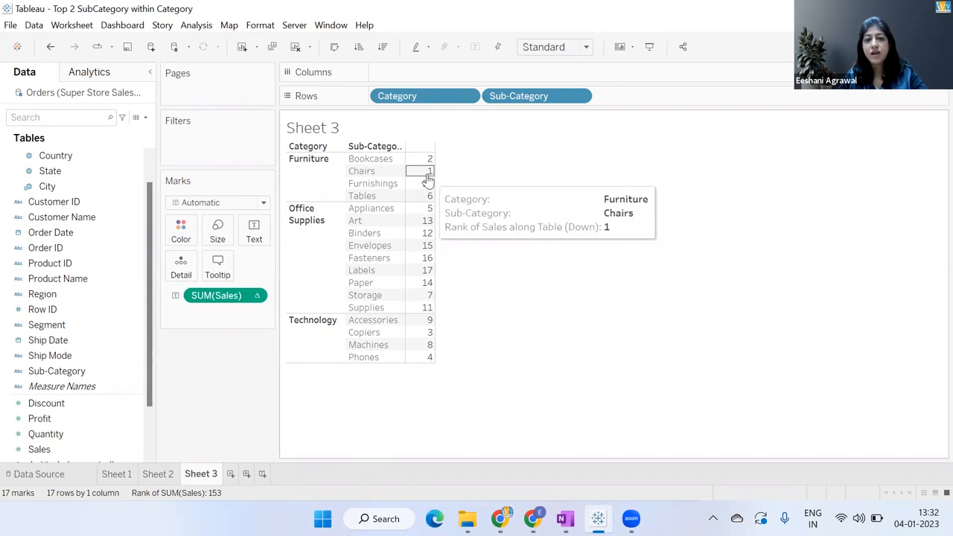
pyautogui.moveTo(413, 178)
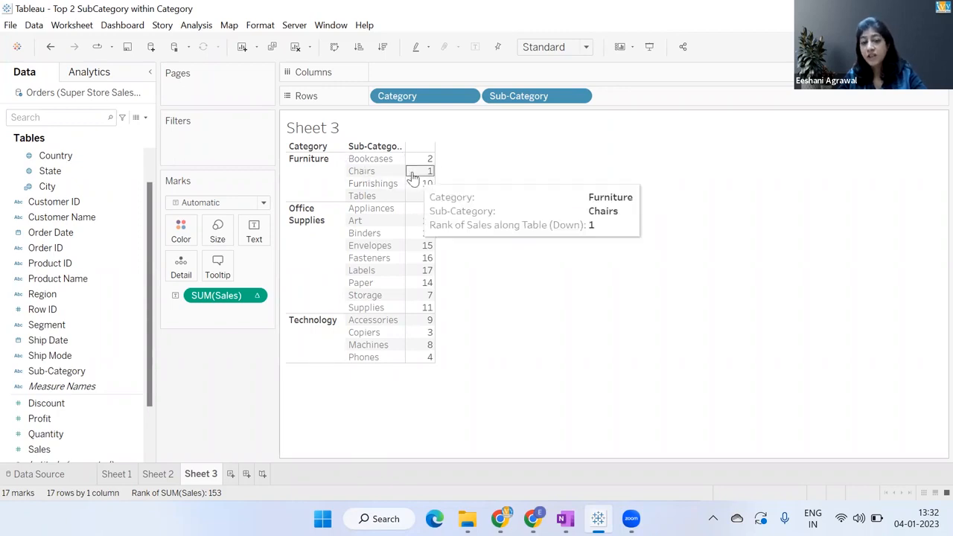
# Add plain Sales next to the rank column and sort the sub-categories by rank in descending order.
pyautogui.doubleClick(78, 452)
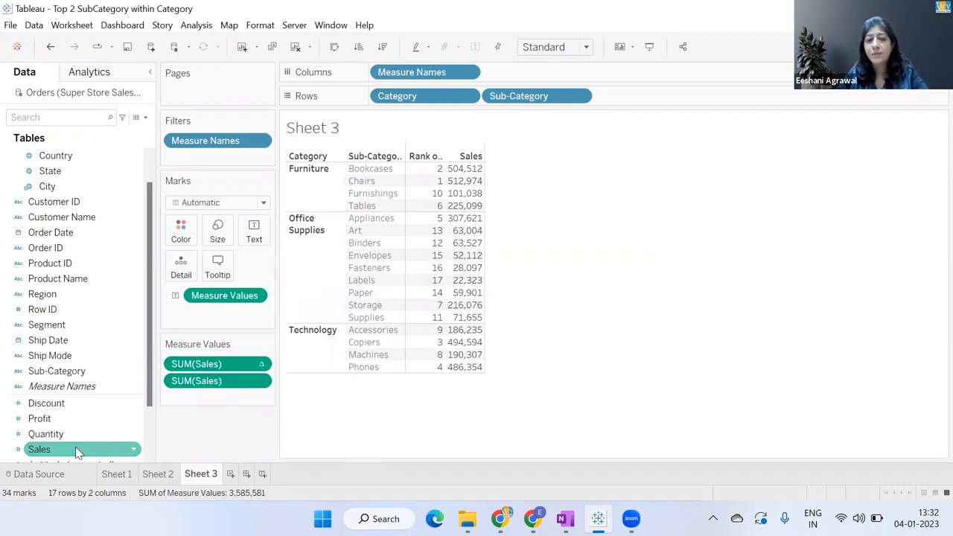
pyautogui.click(427, 159)
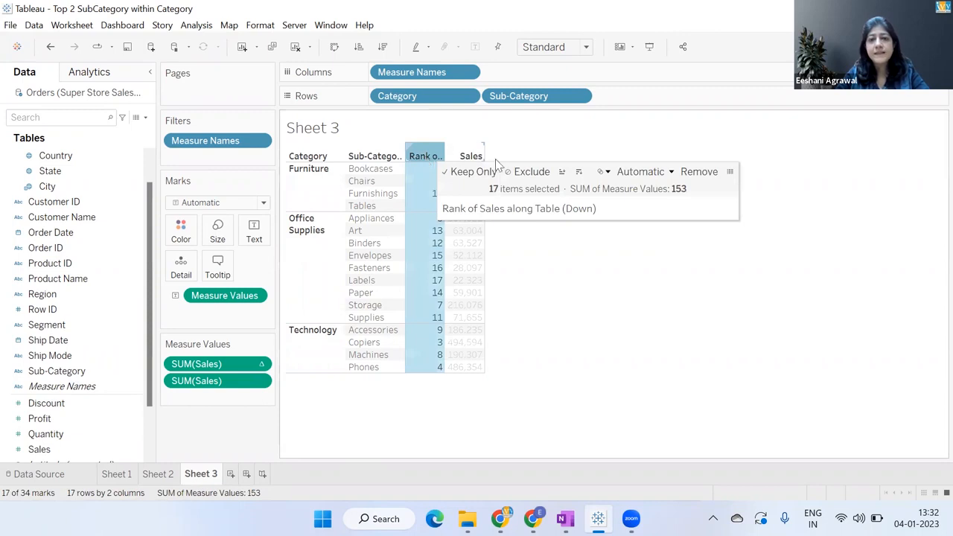
pyautogui.click(578, 172)
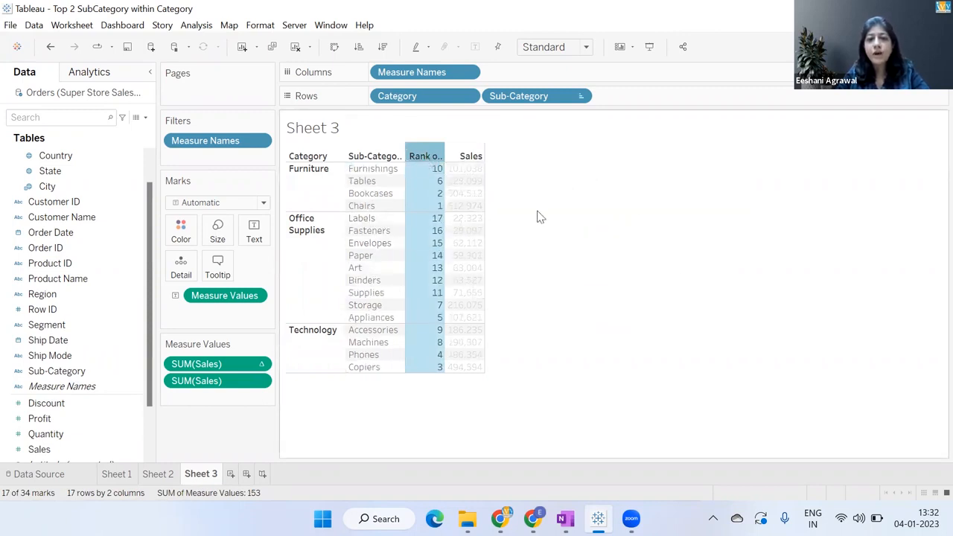
# Edit the rank table calculation on Sales to compute using Pane (down), so sub-categories are ranked within each category.
pyautogui.click(509, 218)
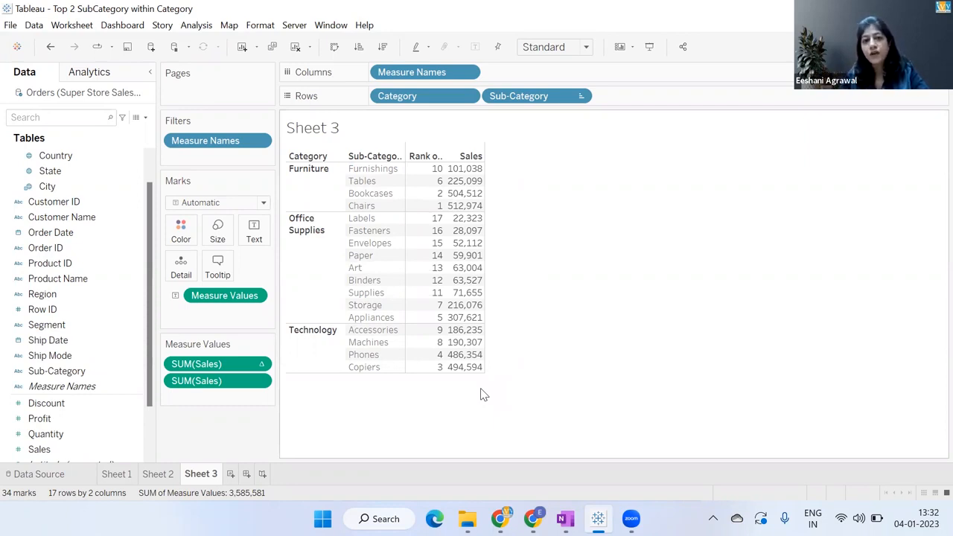
pyautogui.moveTo(437, 221)
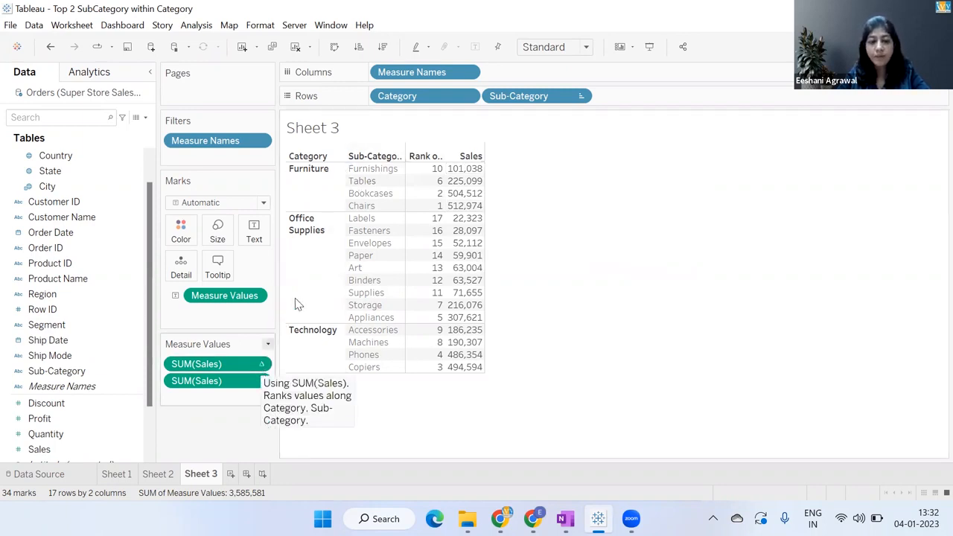
pyautogui.click(262, 366)
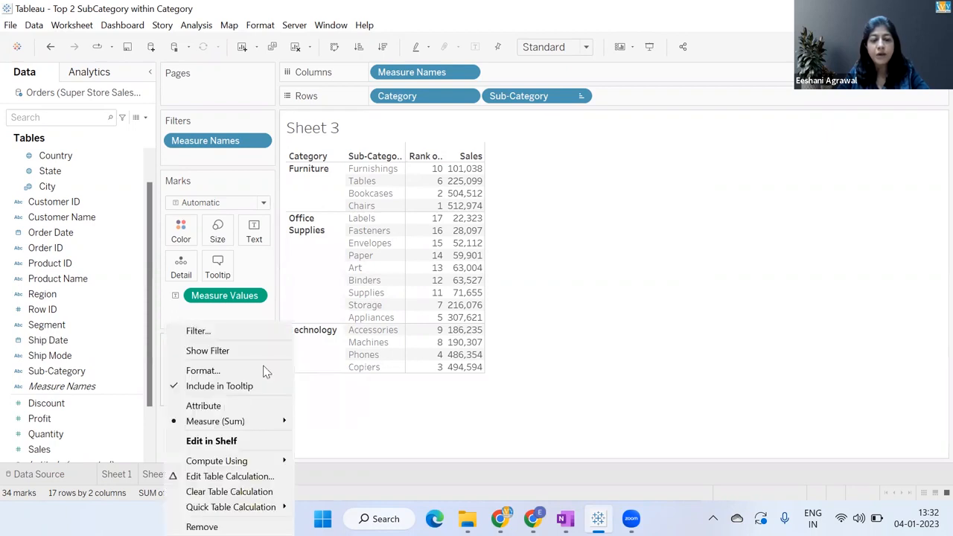
pyautogui.click(251, 477)
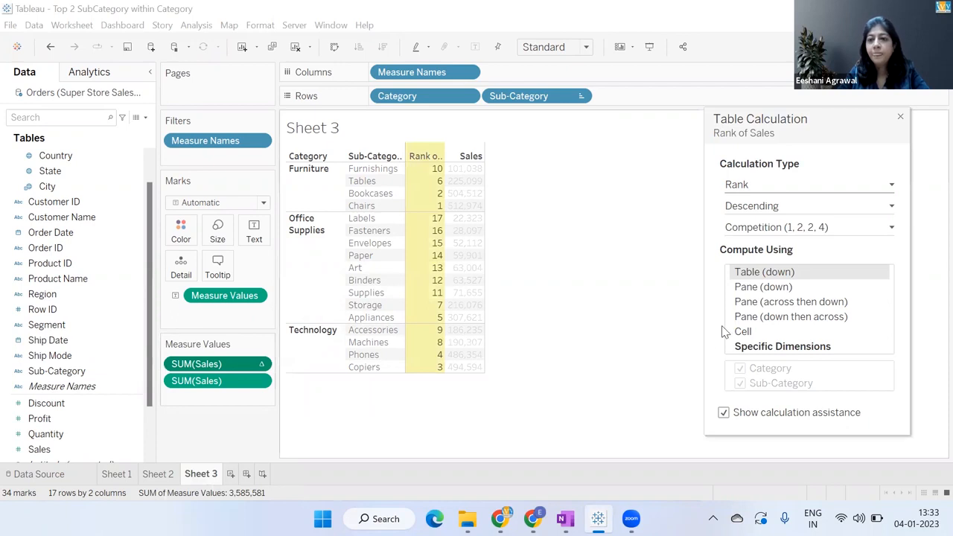
pyautogui.moveTo(450, 372)
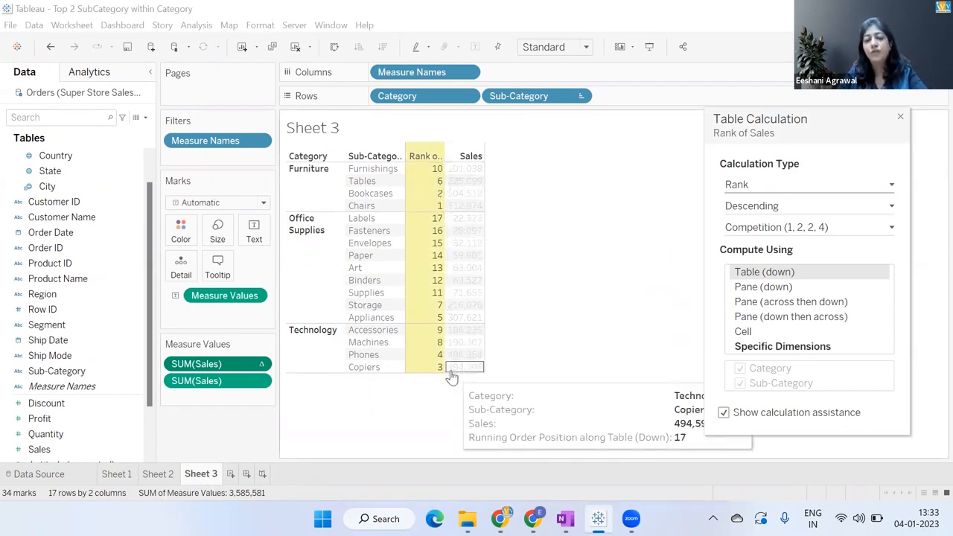
pyautogui.click(763, 288)
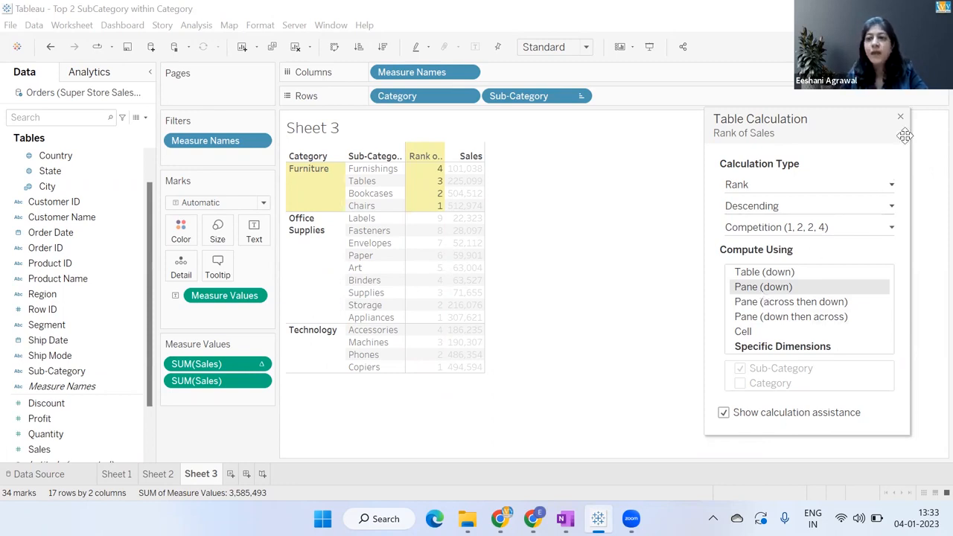
pyautogui.click(901, 117)
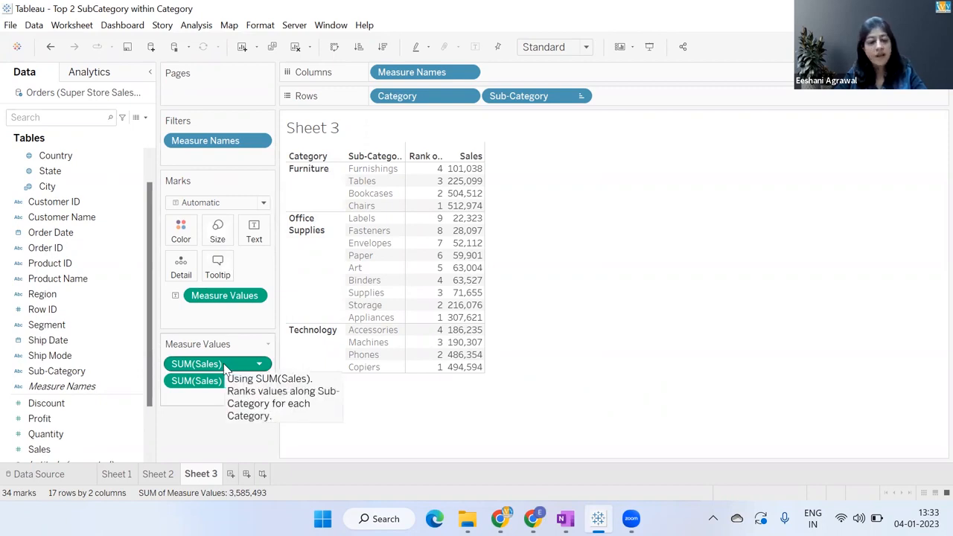
# Filter the worksheet by the rank of Sales, keeping the range of values from 1 to 2.
pyautogui.moveTo(223, 367); pyautogui.dragTo(224, 155)
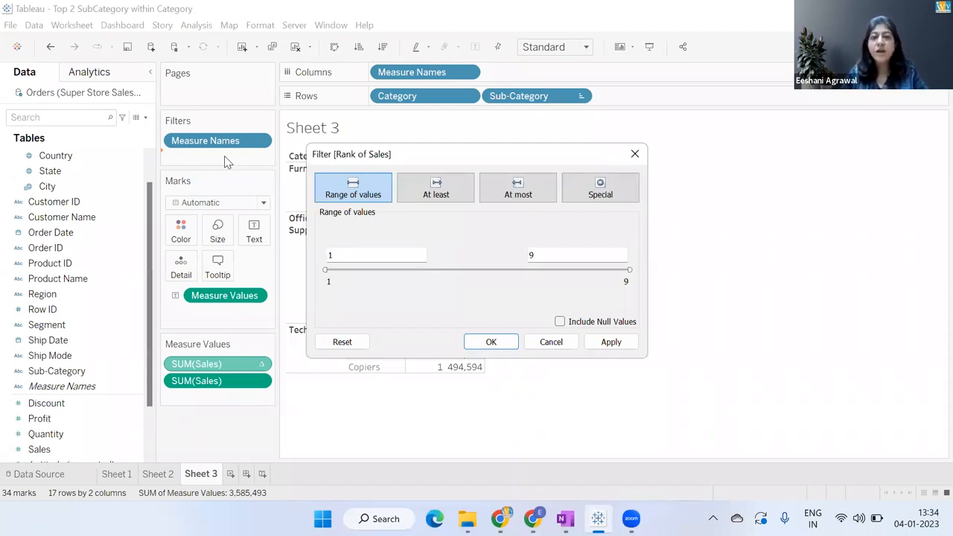
pyautogui.click(537, 253)
pyautogui.press('BackSpace')
pyautogui.write('2')
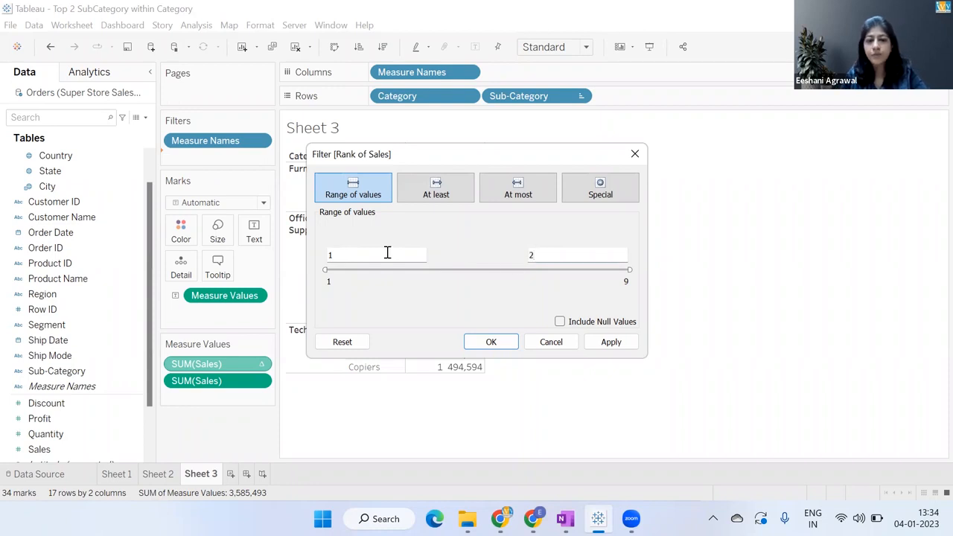
pyautogui.click(508, 341)
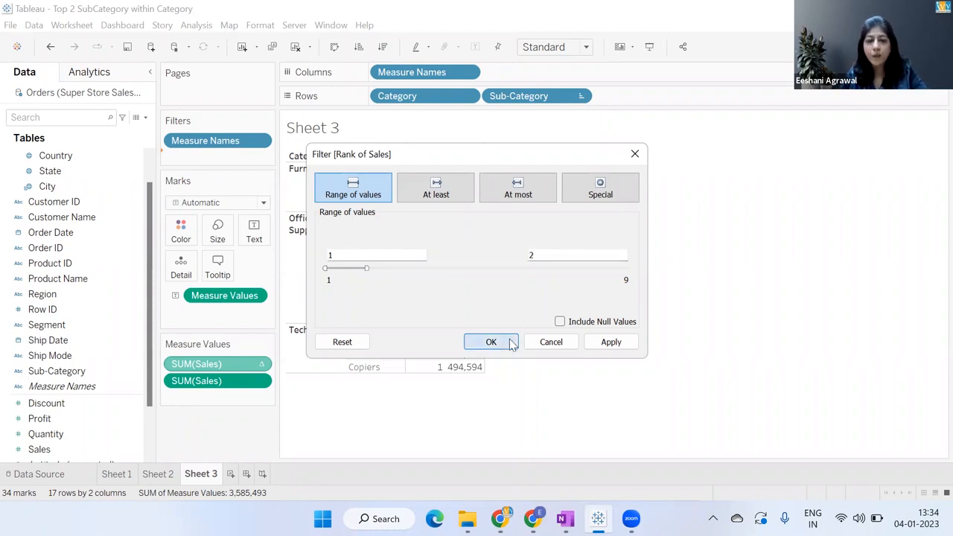